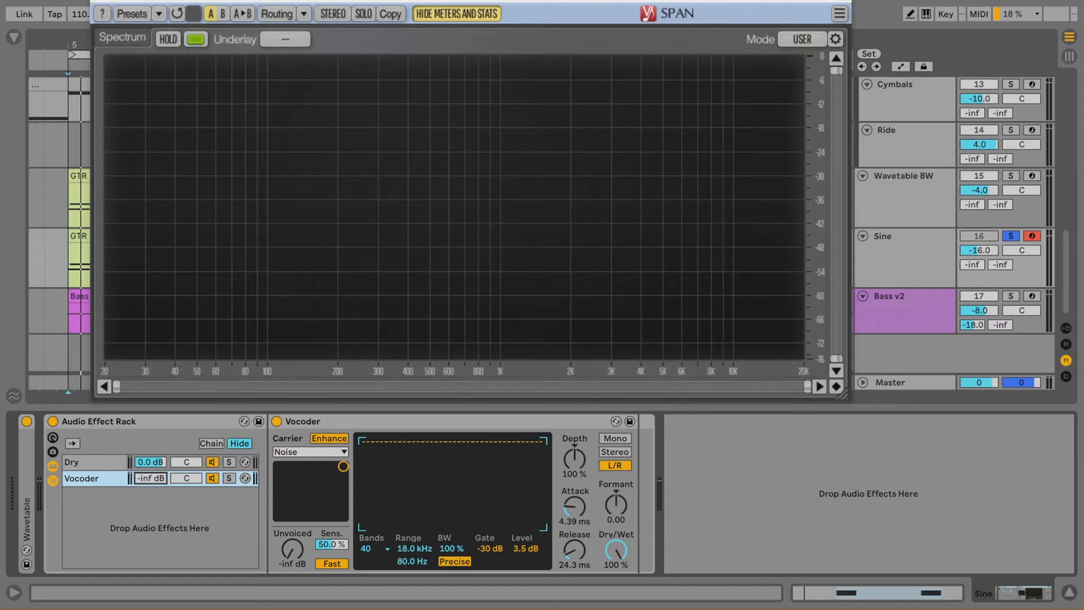
- Adjust the Vocoder chain's volume in the bass track's Audio Effect Rack
mouse_move(152, 482)
mouse_down()
mouse_move(152, 443)
mouse_move(152, 471)
mouse_up()
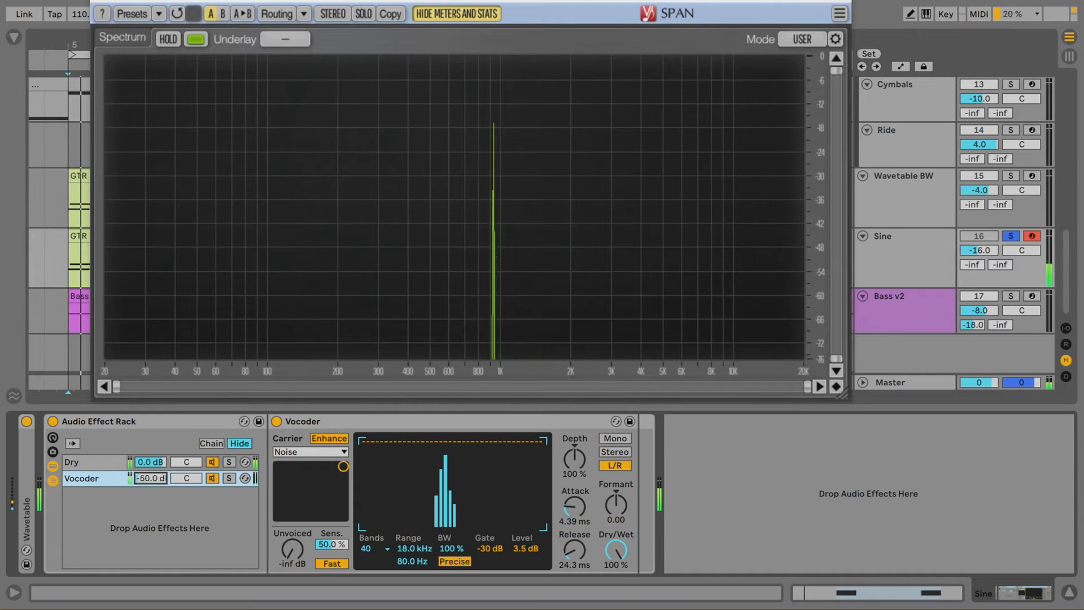
drag(151, 478, 151, 463)
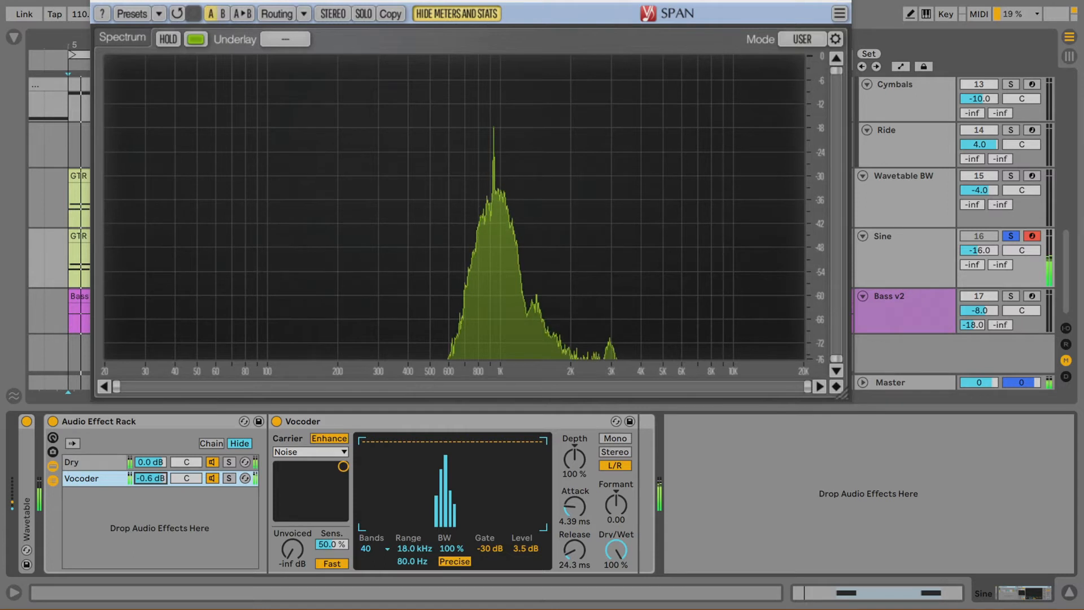
drag(150, 478, 150, 497)
- Select the Wavetable BW track, set the insert marker at bar 5 and preview playback
click(902, 213)
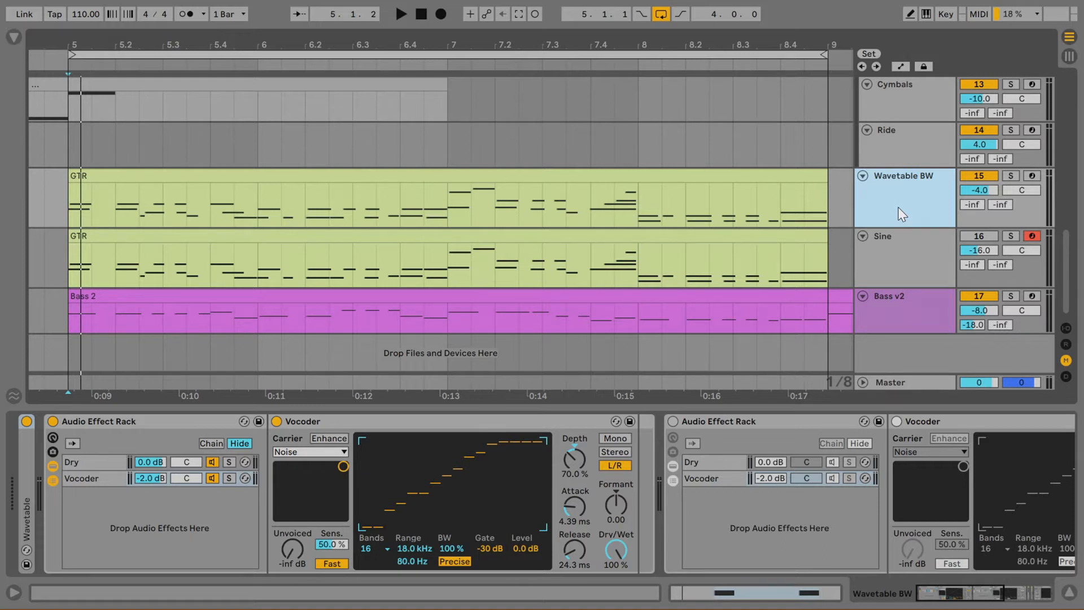
click(67, 205)
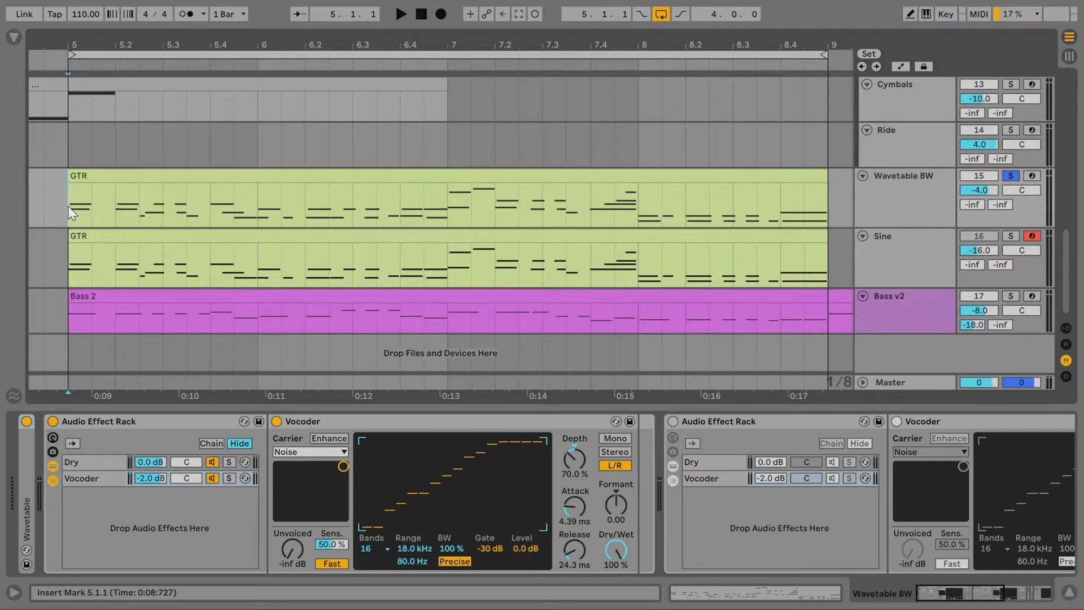
key(space)
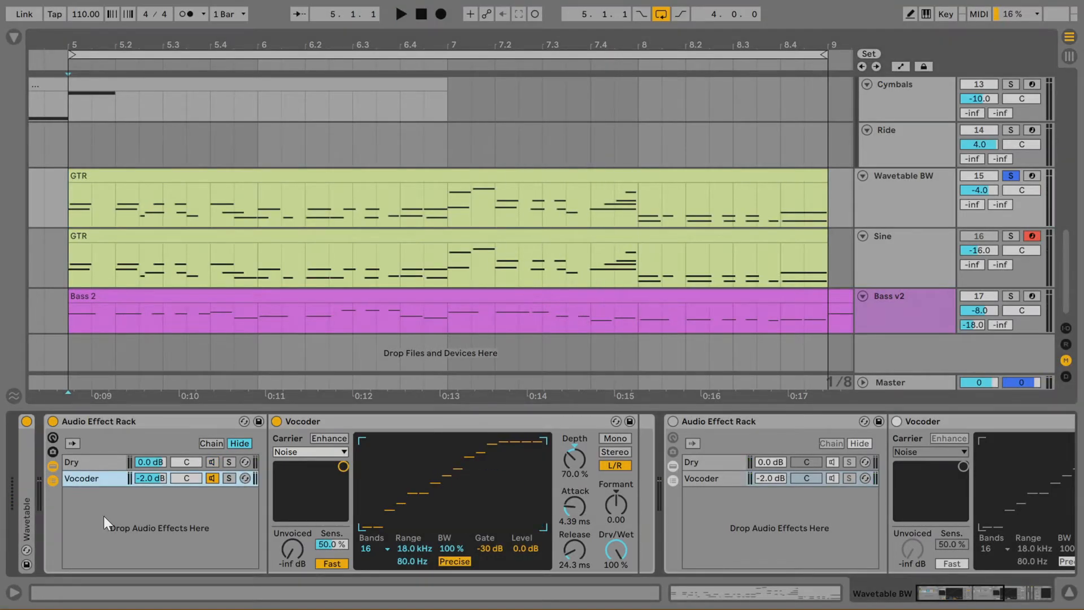
key(space)
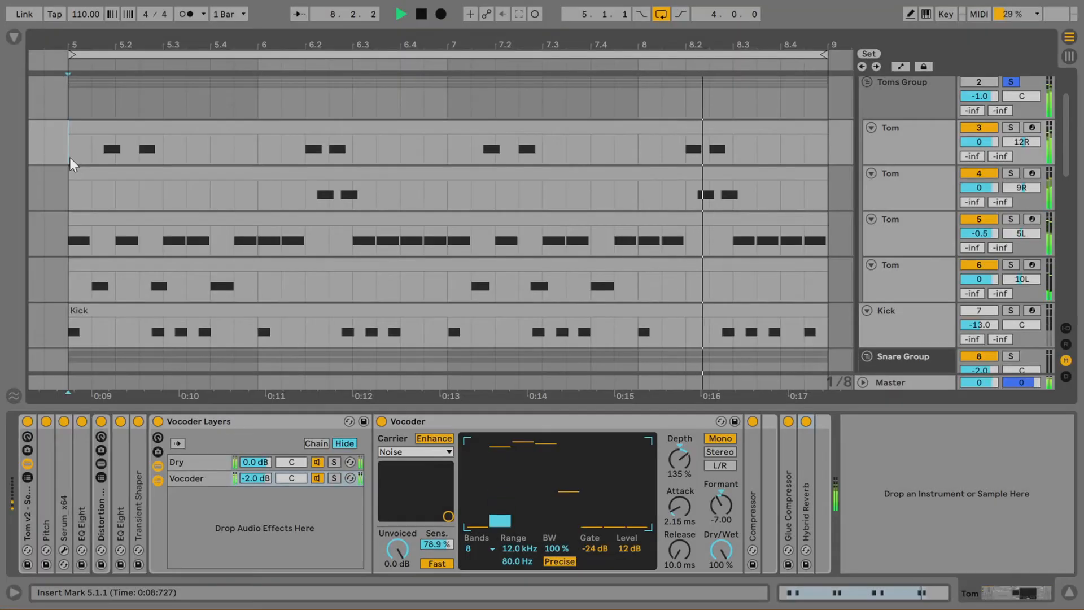
- Play back the drum tracks and solo the Kick track to audition its vocoder
key(space)
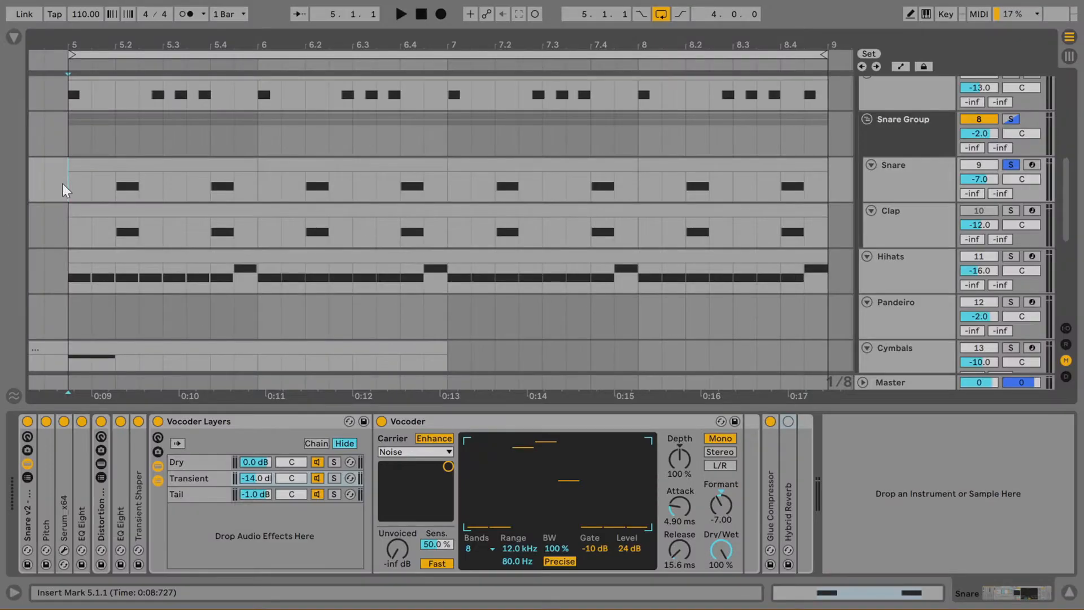
key(space)
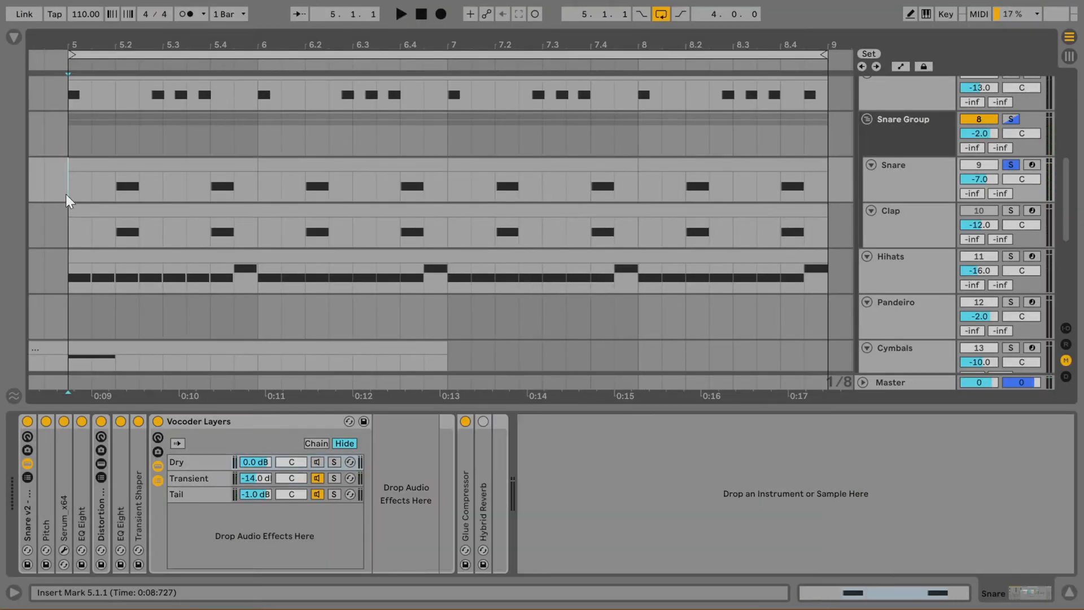
key(space)
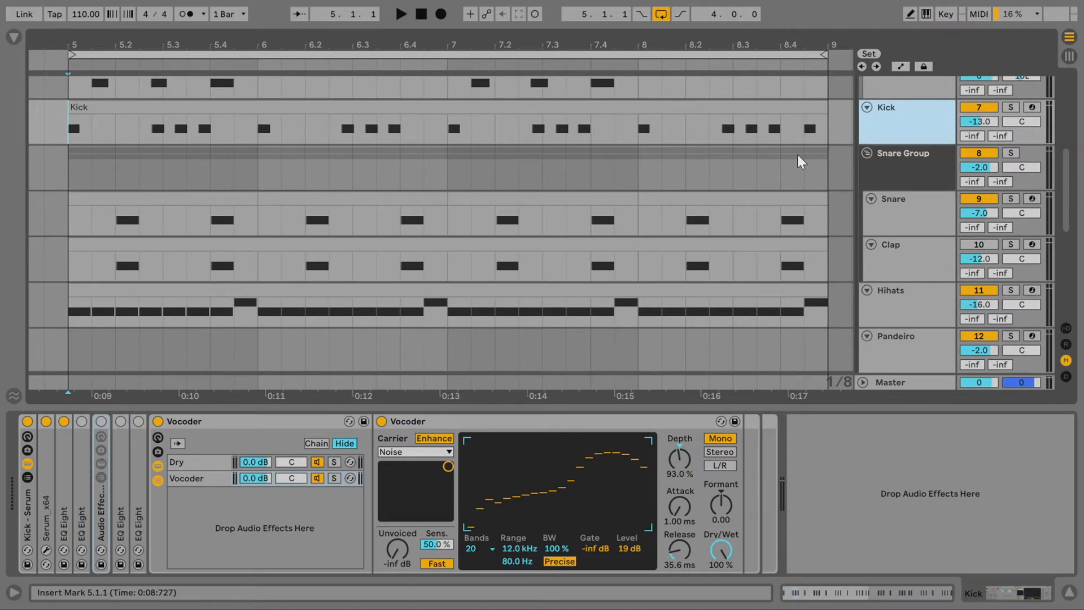
key(space)
click(1011, 107)
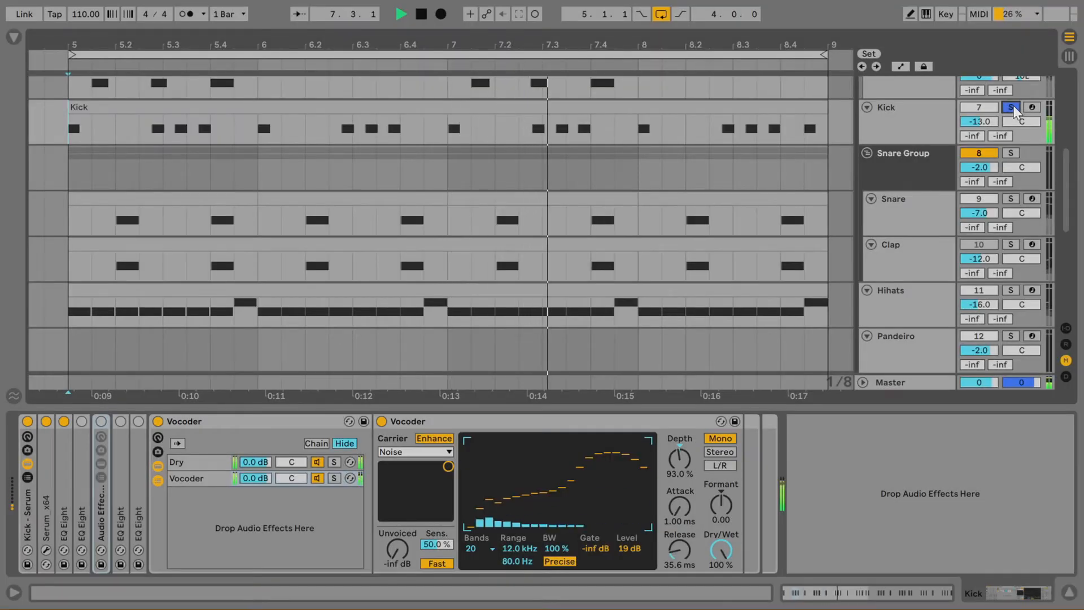
key(space)
- Examine the Vocoder's carrier source options and the rack's Dry and Vocoder chains
click(67, 136)
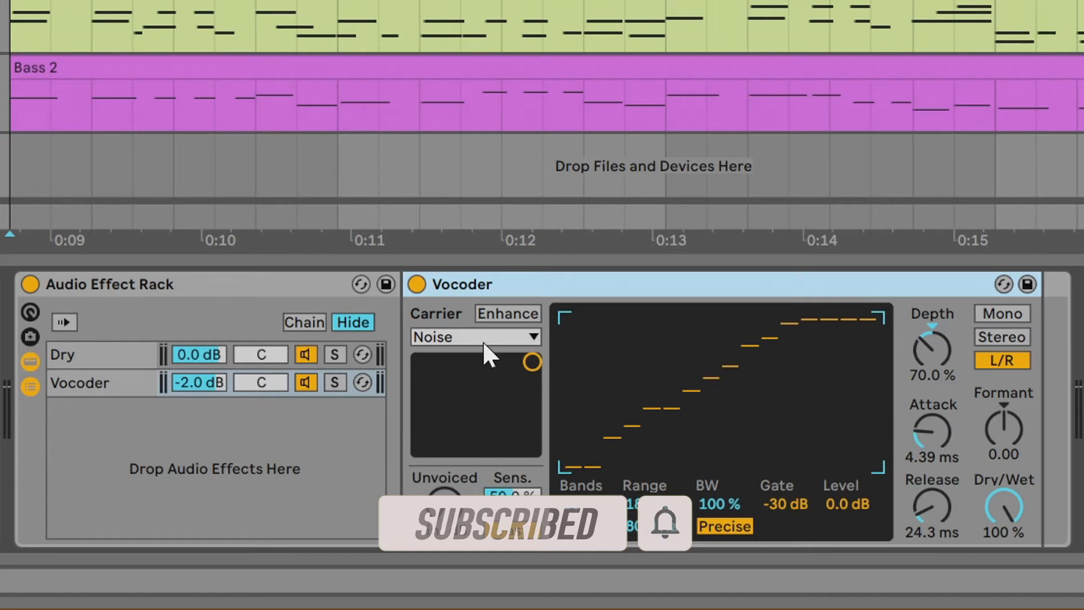
click(483, 341)
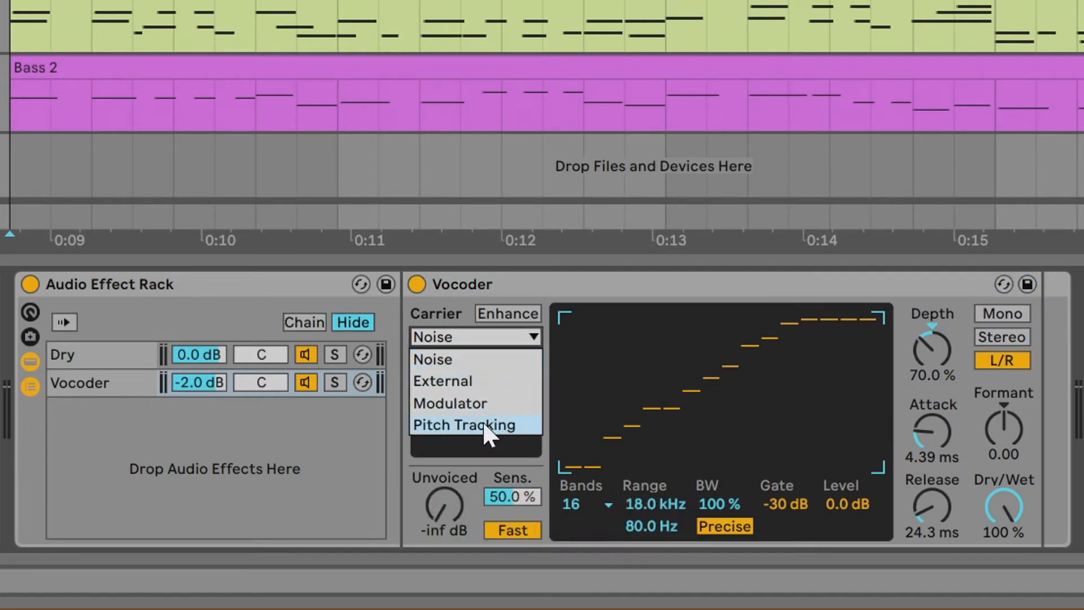
click(619, 285)
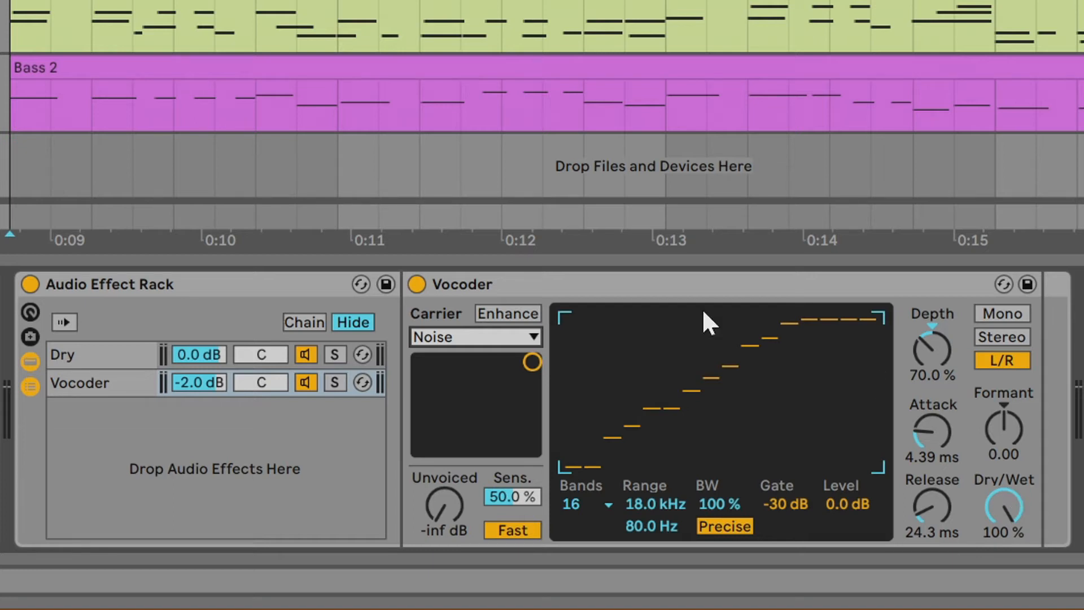
click(172, 283)
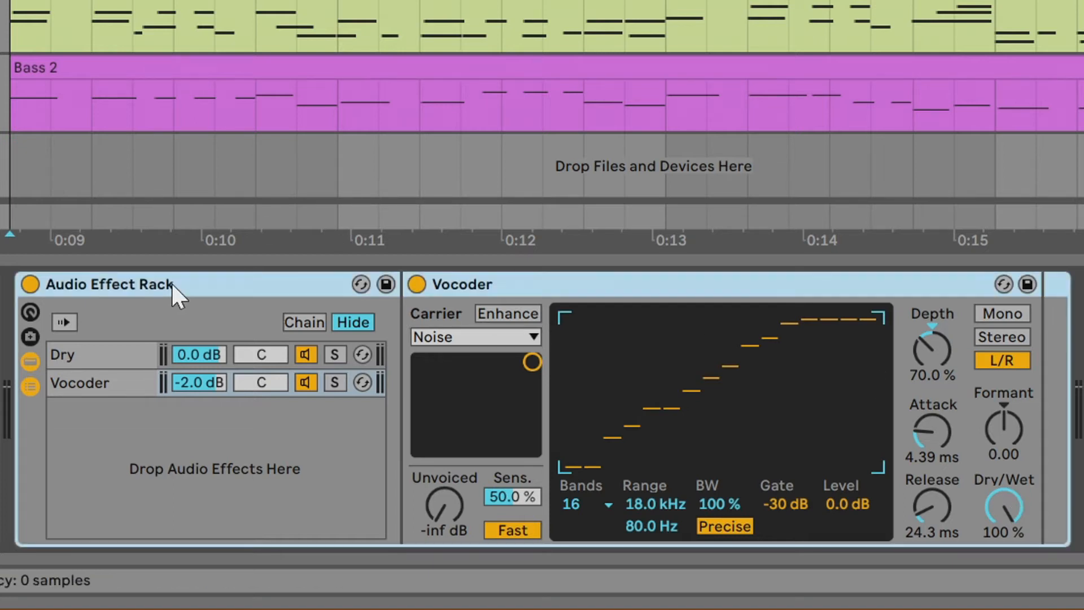
click(90, 355)
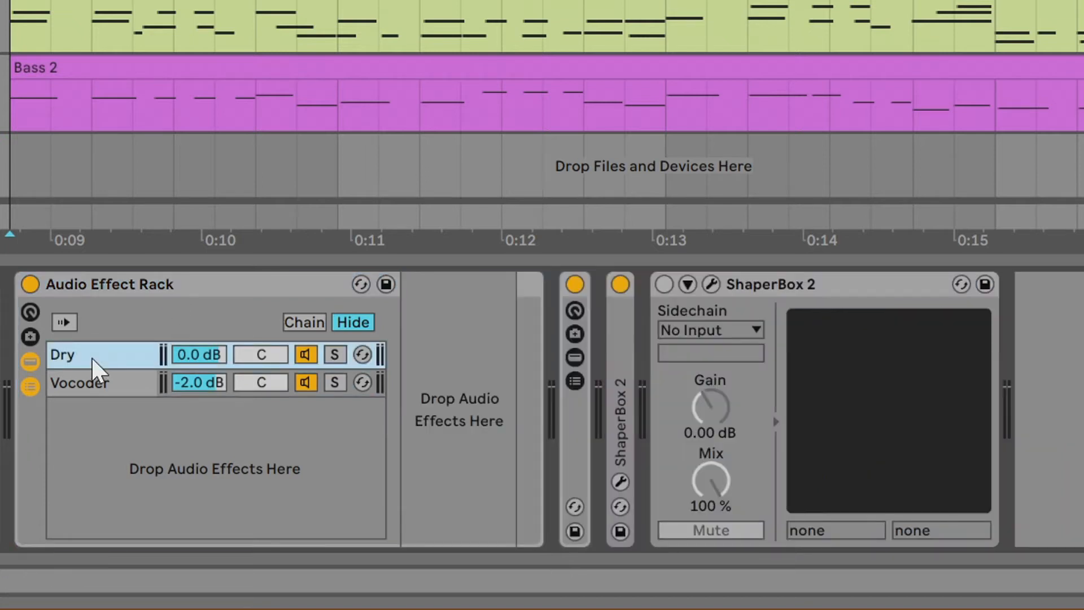
click(94, 383)
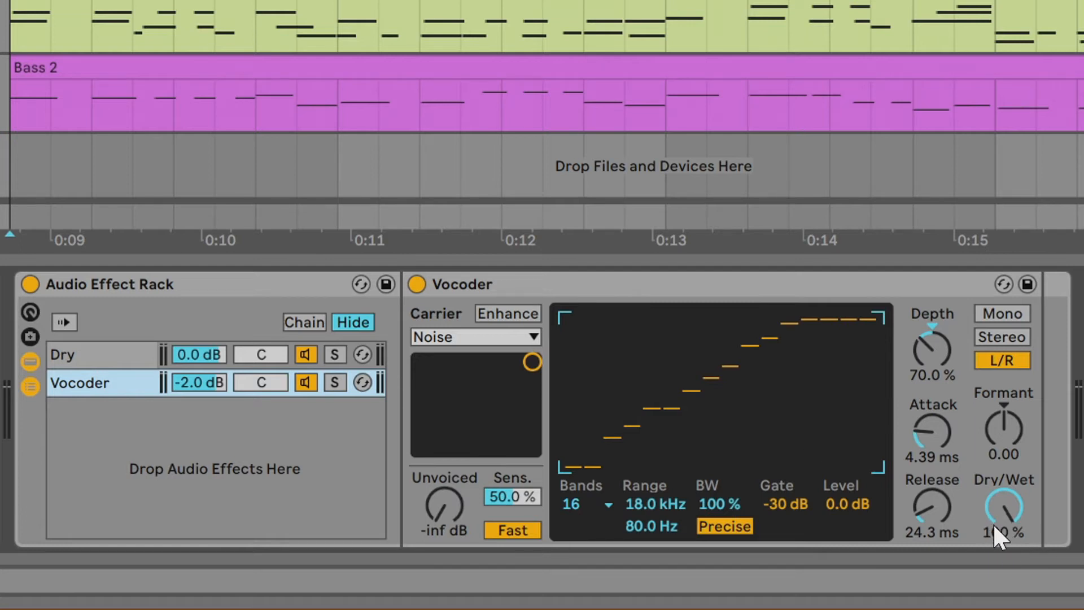
- Set the Vocoder's number of bands to 4
mouse_move(199, 384)
mouse_down()
mouse_move(199, 406)
mouse_move(207, 385)
mouse_up()
click(1017, 312)
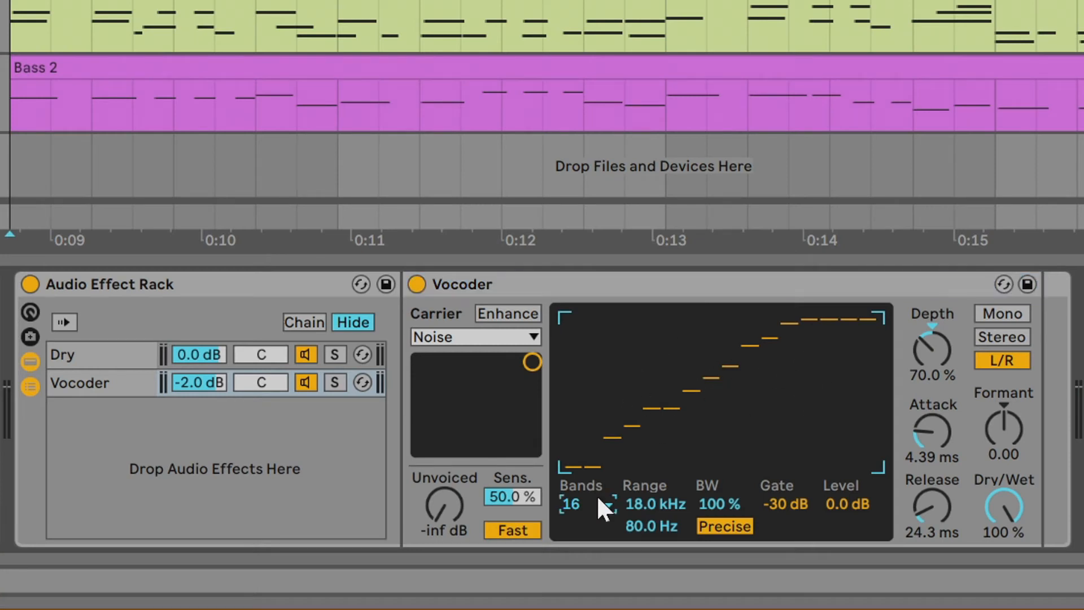
click(596, 498)
mouse_move(610, 399)
mouse_down()
mouse_move(664, 432)
mouse_move(746, 420)
mouse_move(807, 395)
mouse_move(762, 397)
mouse_move(837, 394)
mouse_move(877, 351)
mouse_up()
click(599, 502)
click(580, 534)
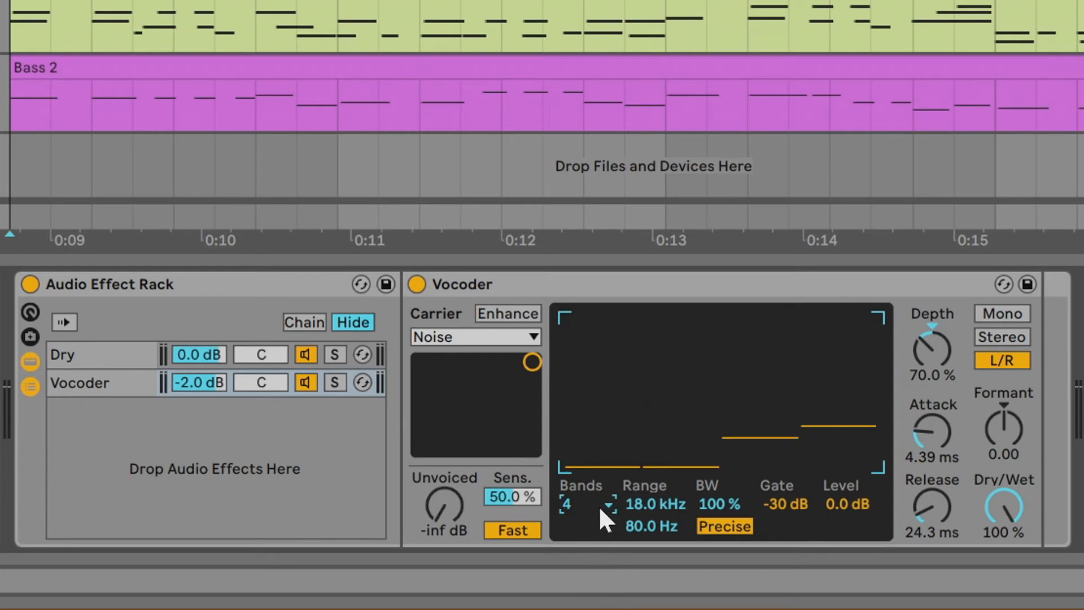
- Adjust the Vocoder's frequency range limits and bandwidth while playing back the track
mouse_move(652, 501)
mouse_down()
mouse_move(652, 536)
mouse_move(652, 497)
mouse_up()
mouse_move(650, 526)
mouse_down()
mouse_move(653, 501)
mouse_move(651, 522)
mouse_move(651, 510)
mouse_up()
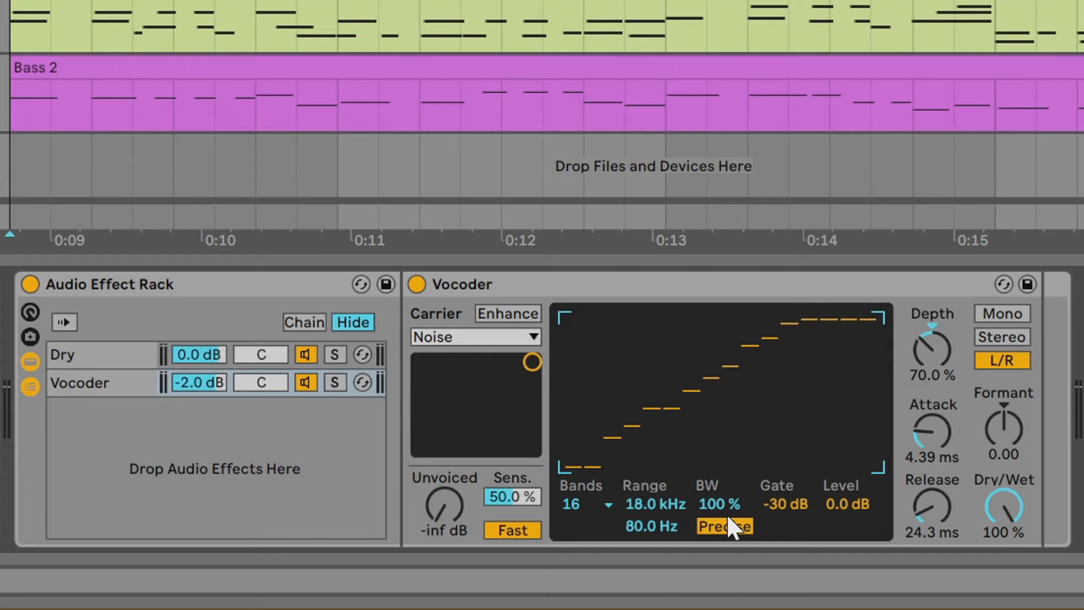
drag(721, 497, 720, 536)
drag(714, 498, 715, 533)
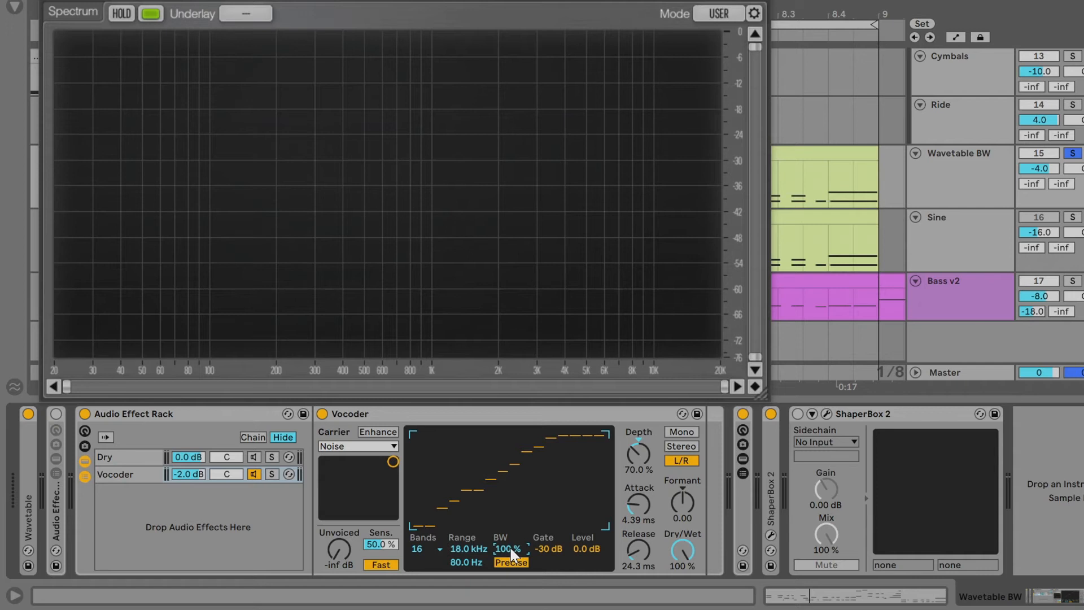
key(space)
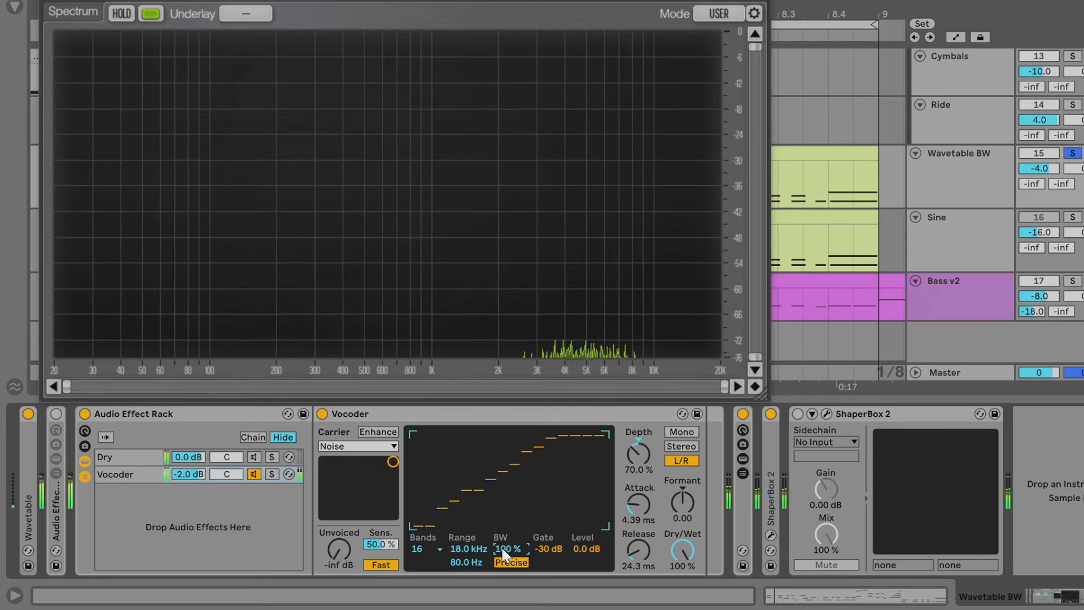
mouse_move(511, 550)
mouse_down()
mouse_move(510, 590)
mouse_move(511, 552)
mouse_up()
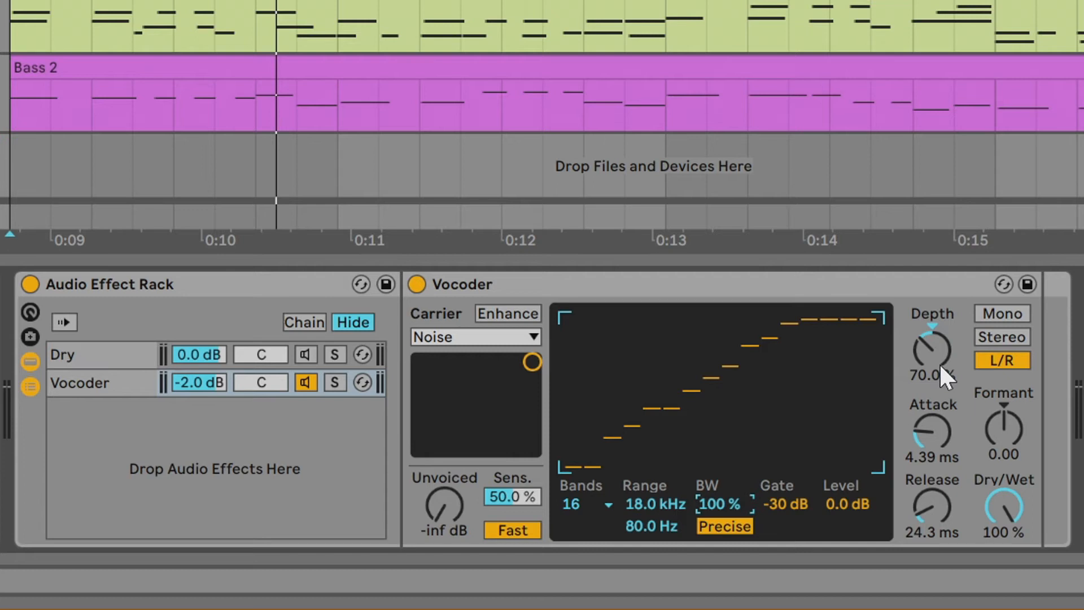
- Sweep the Vocoder's Depth from 0% up to 100% during playback
drag(933, 352, 931, 355)
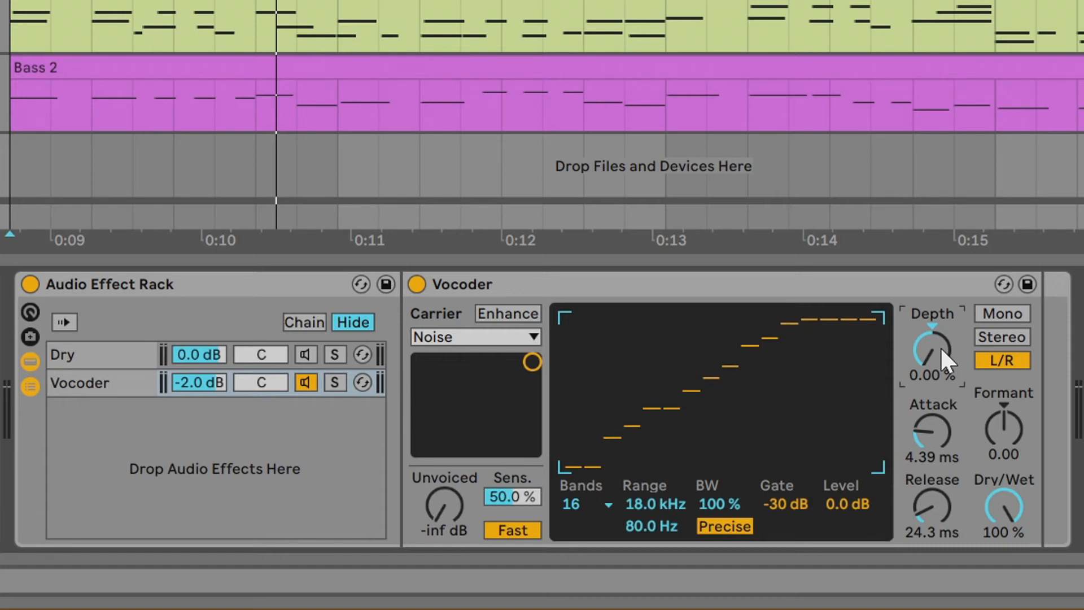
key(space)
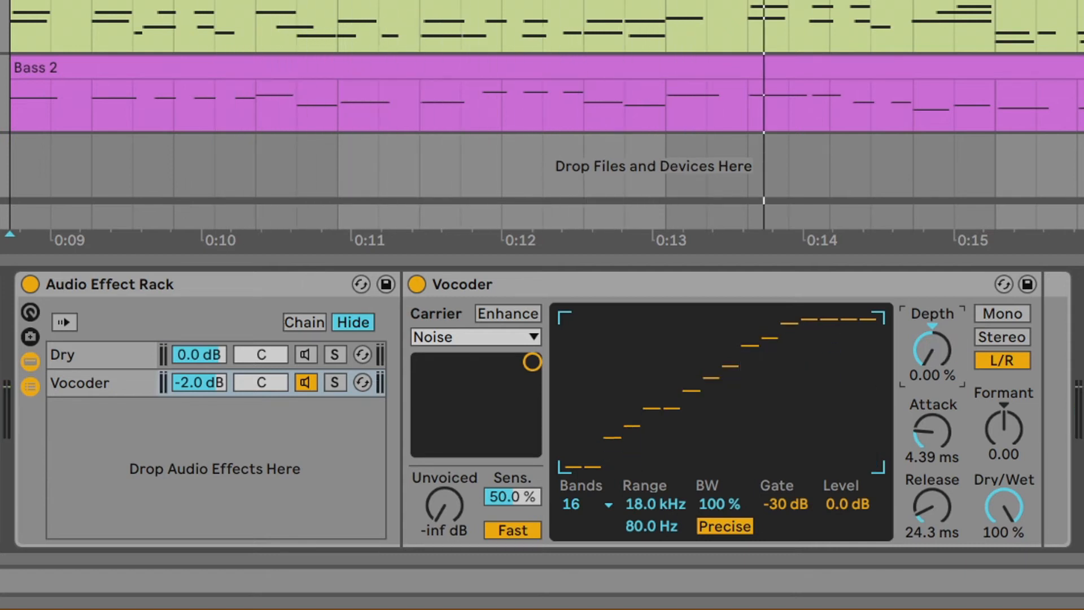
drag(935, 355, 935, 243)
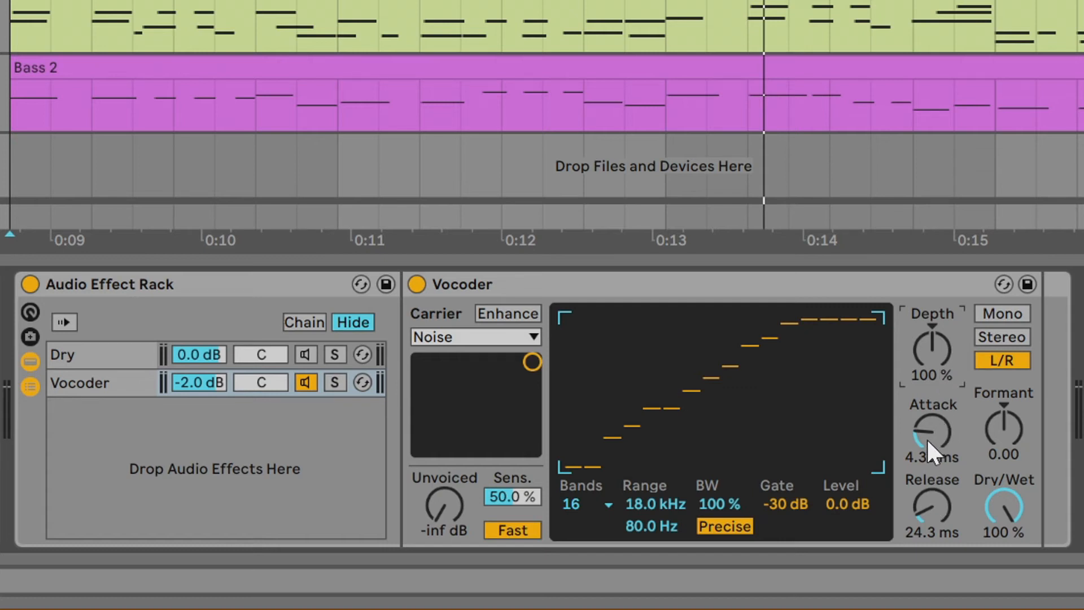
- Raise the Vocoder's Attack to 4.90 ms and lengthen its Release during playback
mouse_move(927, 442)
mouse_down()
mouse_move(928, 379)
mouse_move(944, 441)
mouse_move(939, 407)
mouse_move(931, 497)
mouse_up()
key(space)
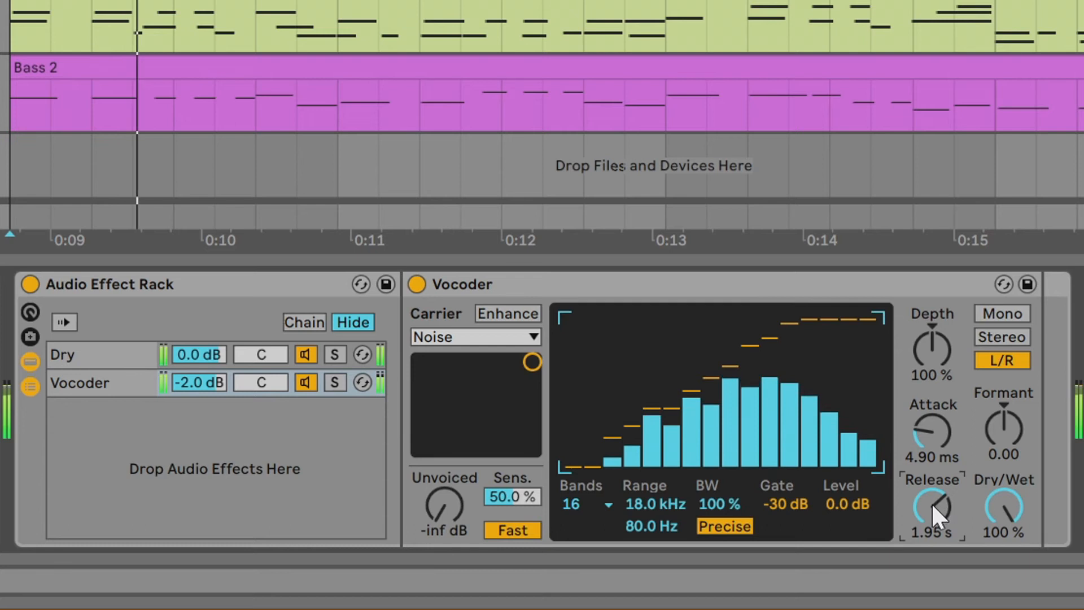
mouse_move(935, 508)
mouse_down()
mouse_move(935, 553)
mouse_move(934, 518)
mouse_move(935, 527)
mouse_up()
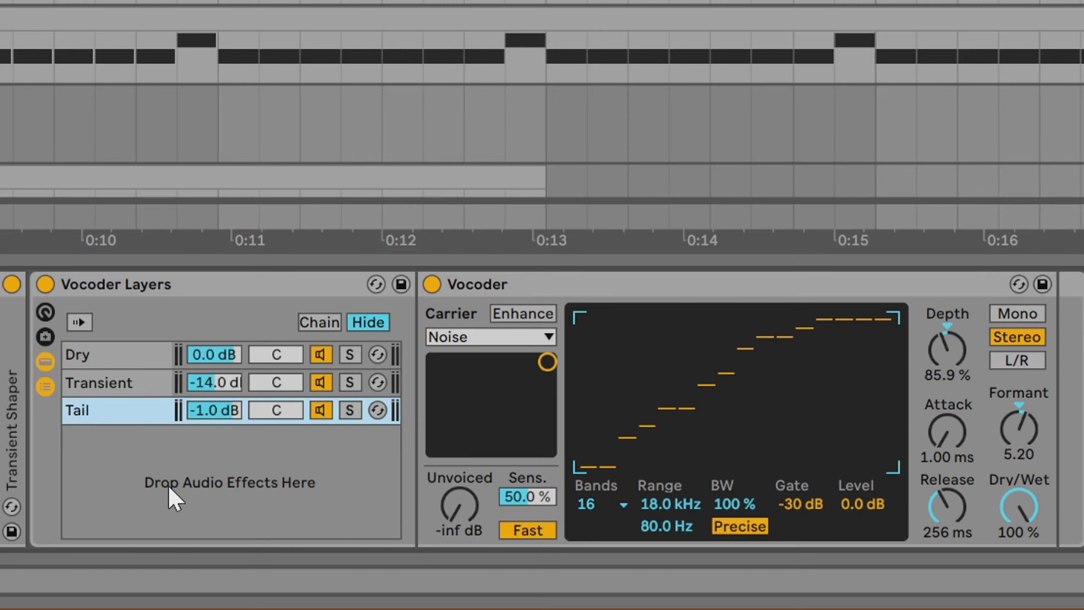
- Play the snare's Vocoder Layers and raise the Vocoder Gate to -20 dB
key(space)
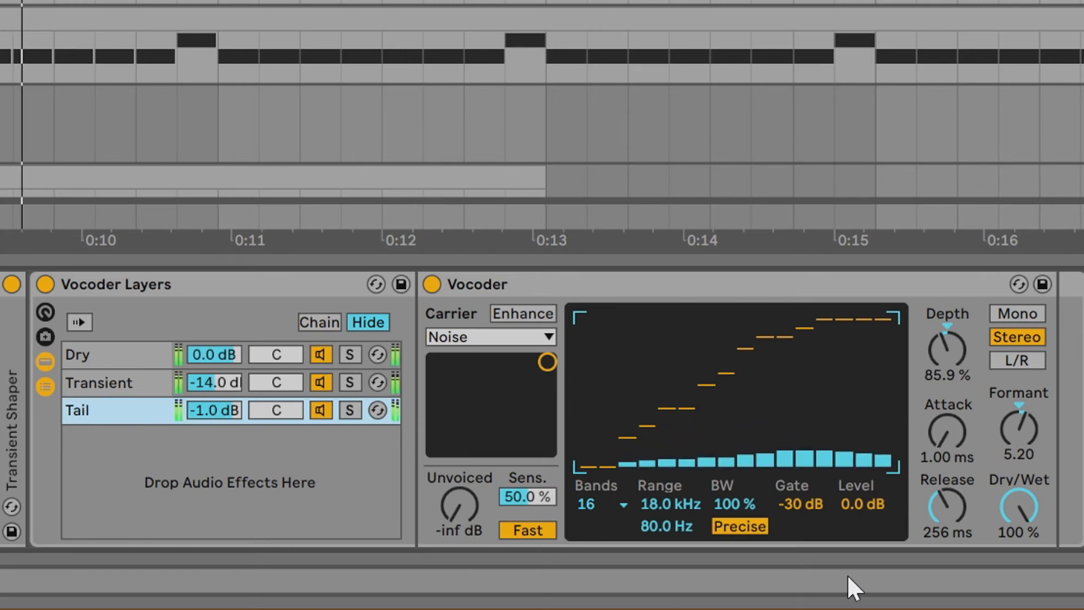
drag(949, 515, 798, 512)
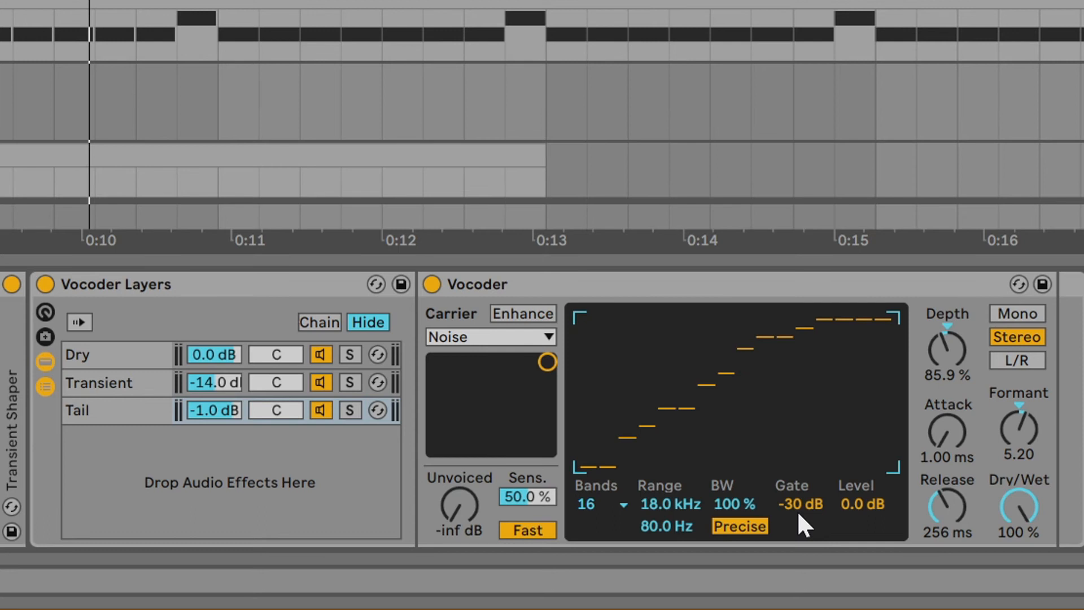
drag(810, 503, 814, 502)
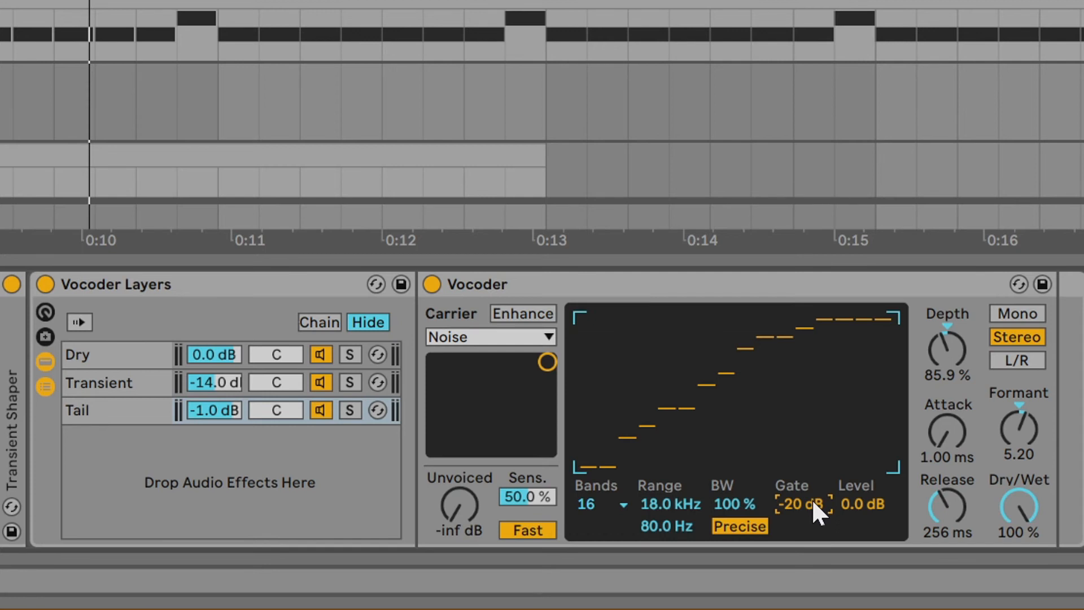
- Solo the Transient chain and sweep its Vocoder Gate down to -inf dB and up to -10 dB during playback
click(351, 383)
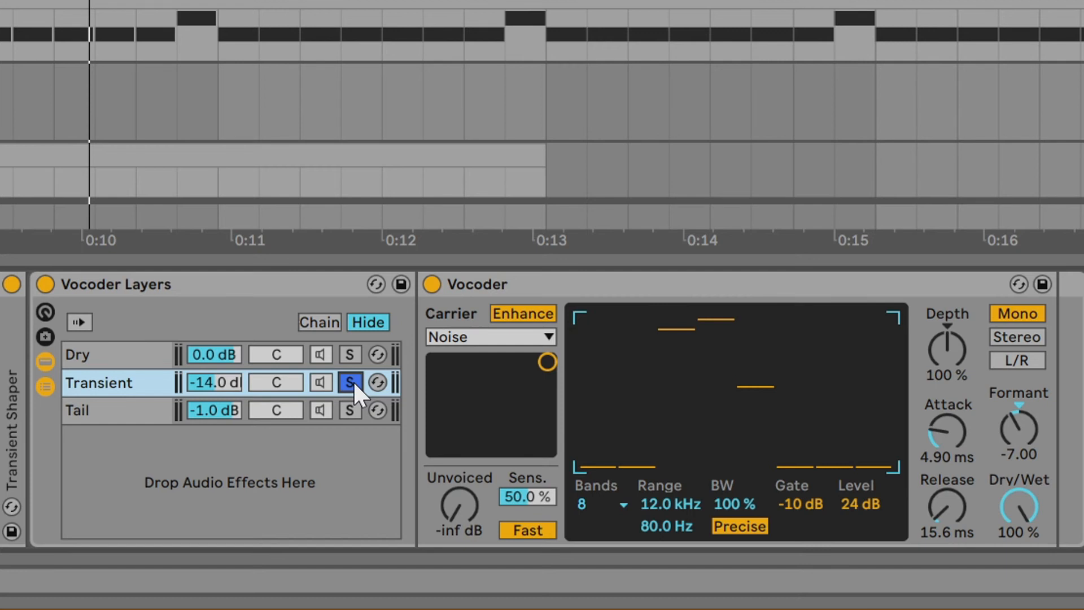
key(space)
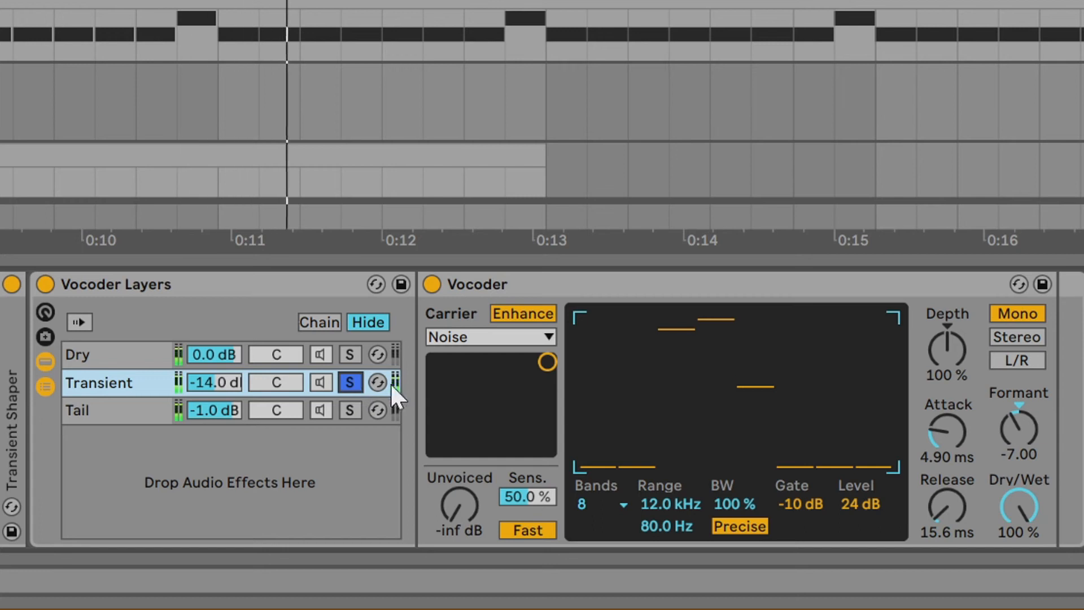
drag(800, 502, 800, 553)
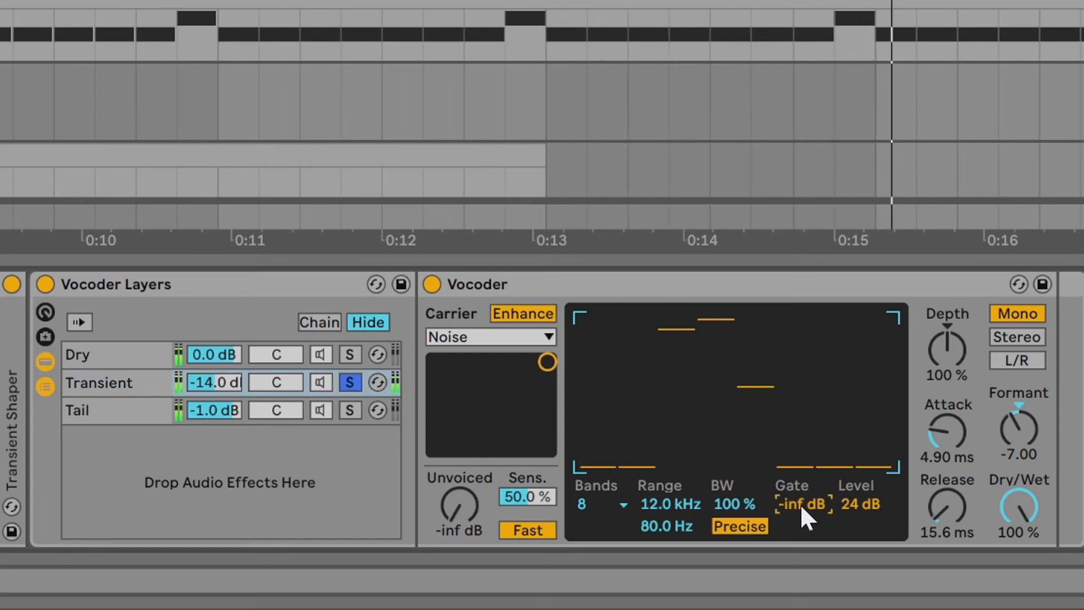
drag(804, 503, 804, 444)
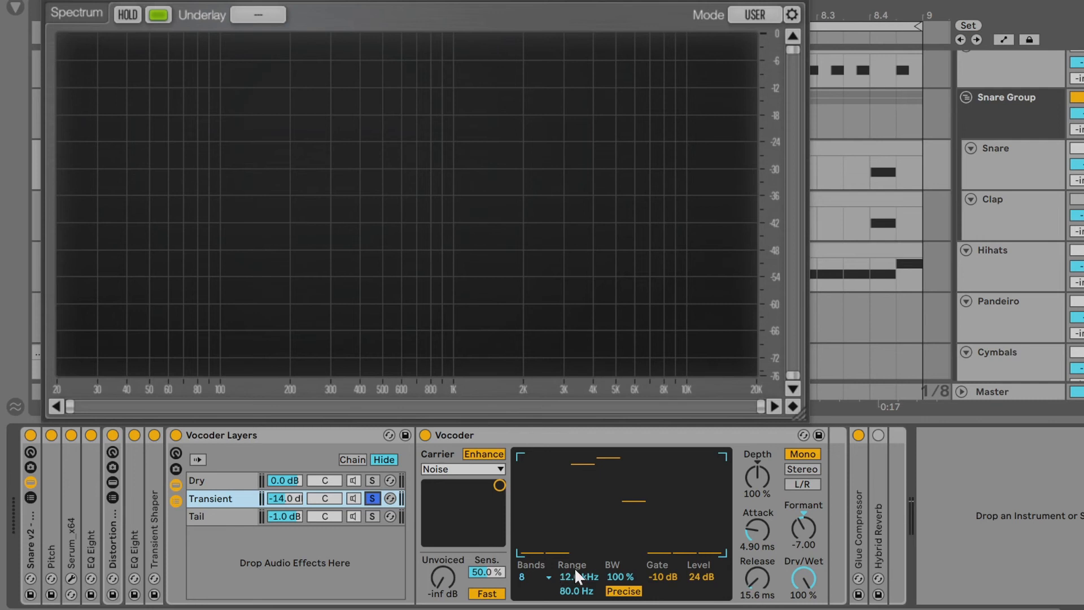
- Start playback and nudge the snare Vocoder's Formant knob upward while listening
click(546, 579)
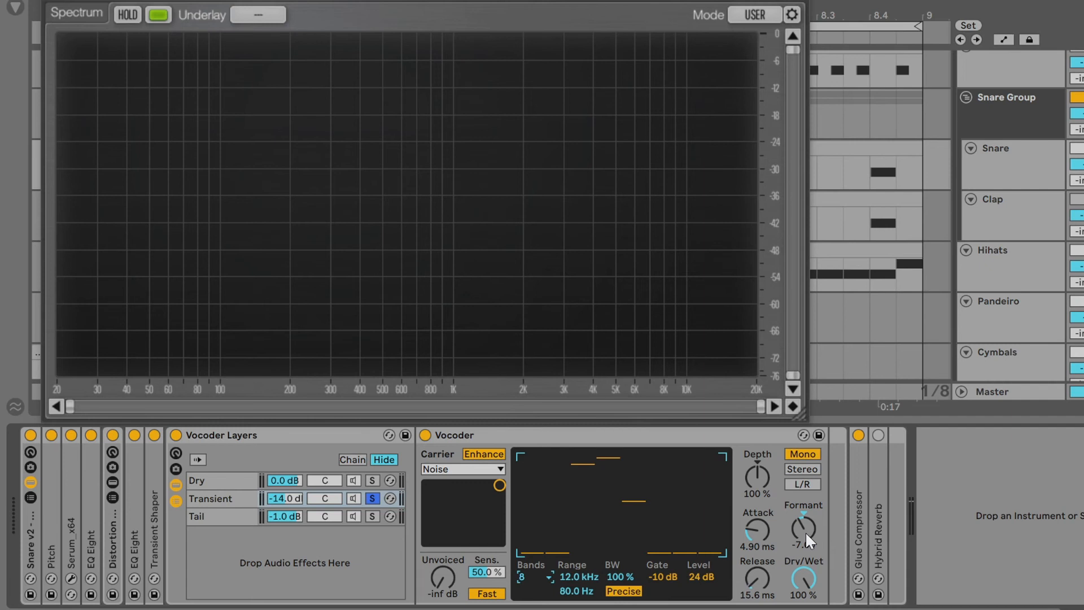
key(space)
mouse_move(803, 529)
mouse_down()
mouse_move(803, 483)
mouse_move(803, 559)
mouse_move(804, 516)
mouse_up()
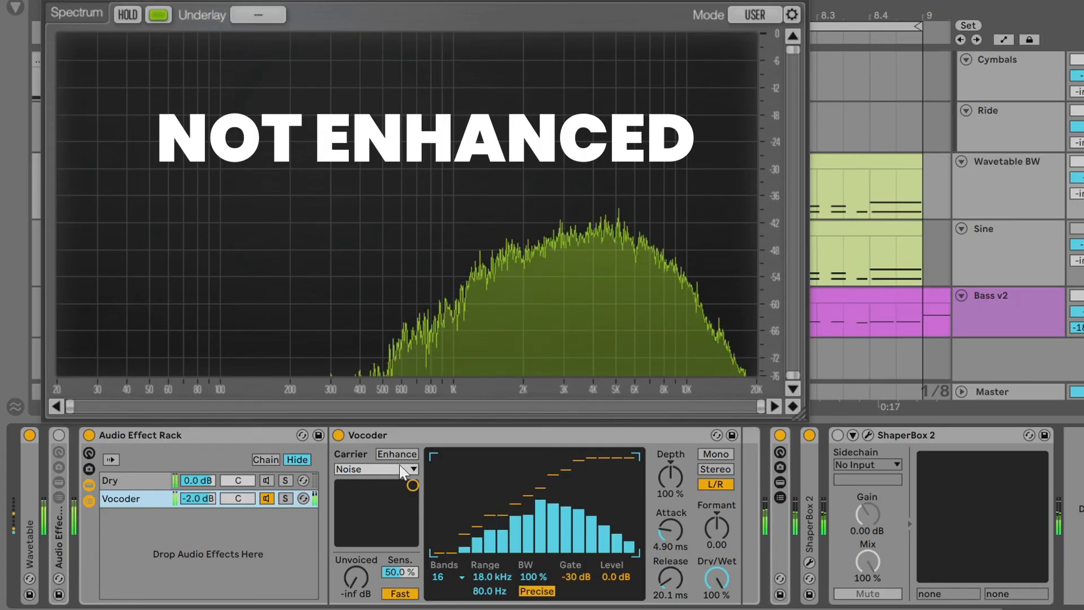
- Toggle the bass Vocoder's carrier Enhance option on and off to compare, leaving it enabled
click(400, 454)
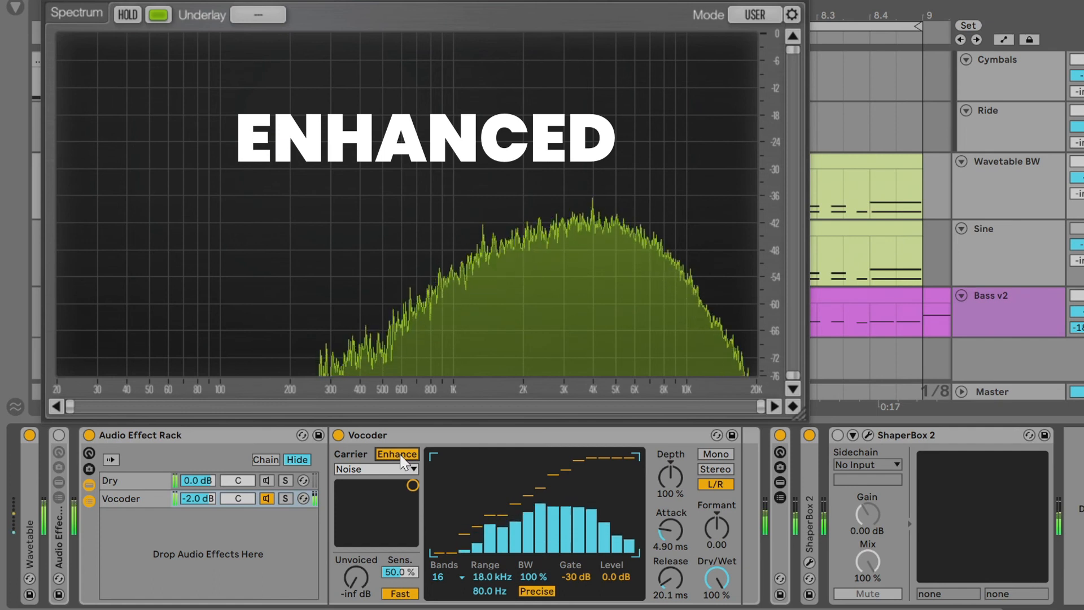
click(401, 455)
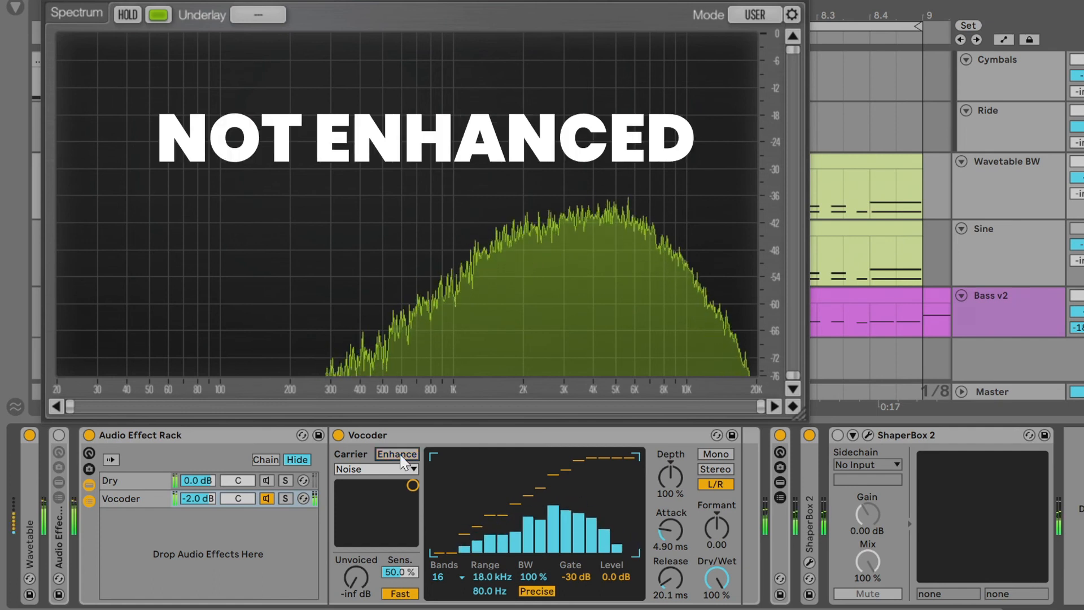
click(400, 455)
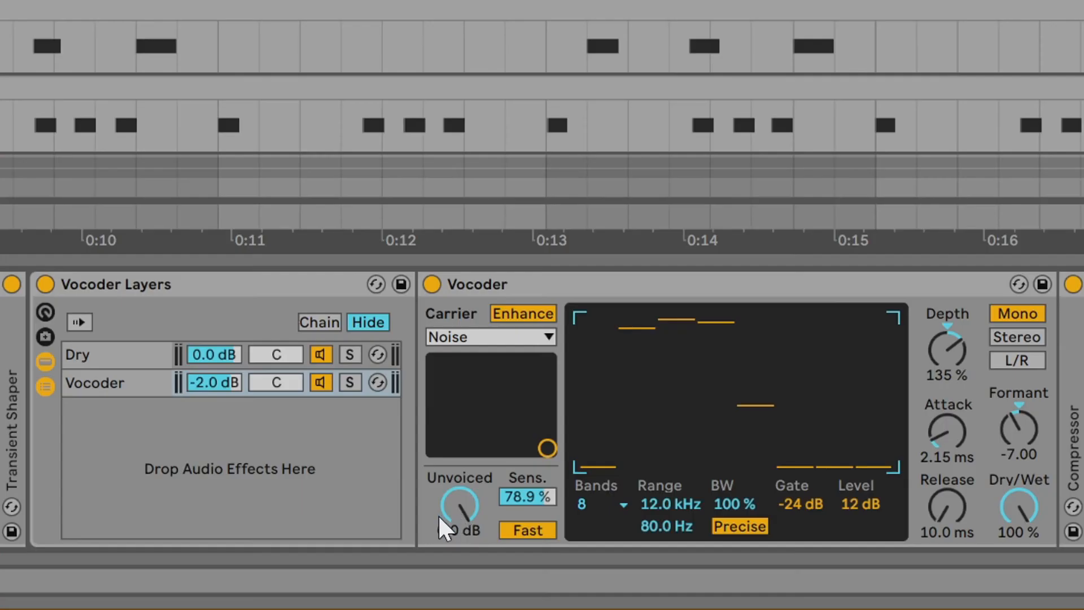
- Set the Vocoder's Unvoiced level to 0.0 dB and drag the carrier's sensitivity handle up and left
mouse_move(455, 502)
mouse_down()
mouse_move(455, 553)
mouse_move(455, 501)
mouse_up()
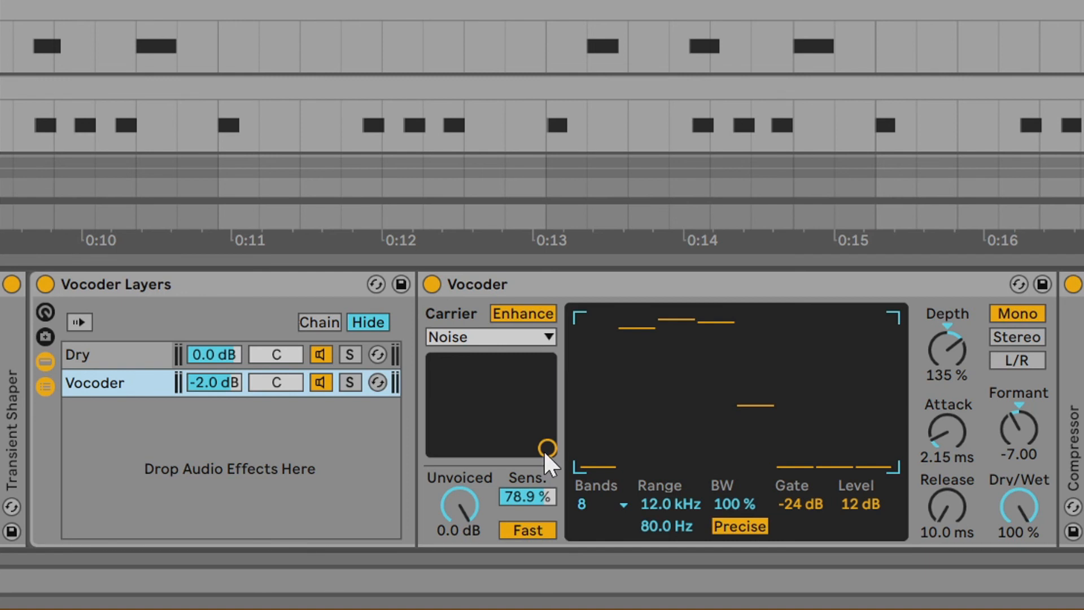
drag(543, 449, 434, 368)
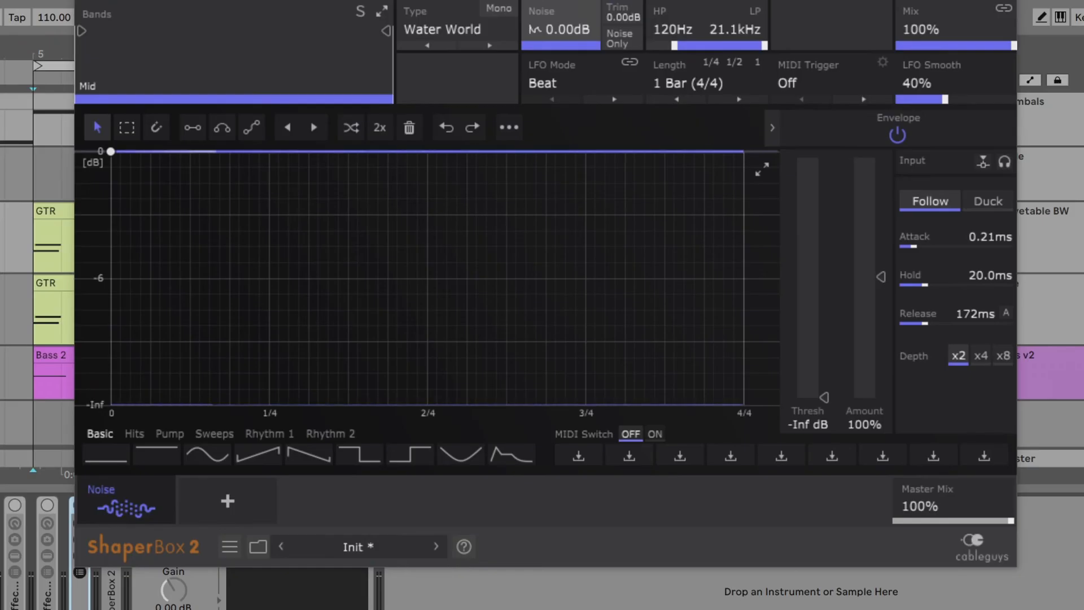
- Audition ShaperBox 2's Water World noise type by switching Noise Only on and off
click(451, 28)
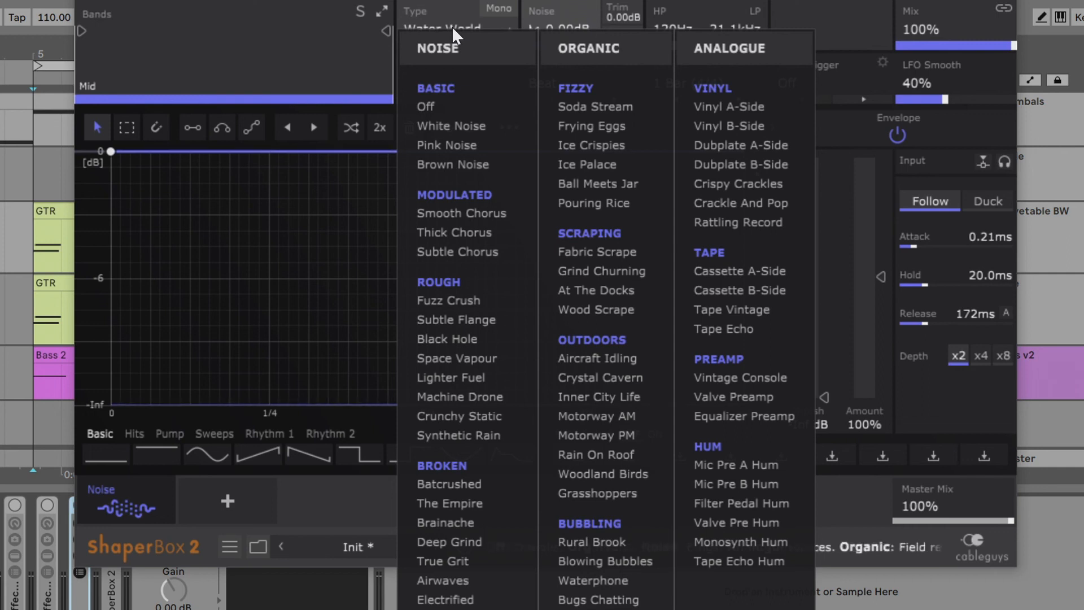
click(451, 27)
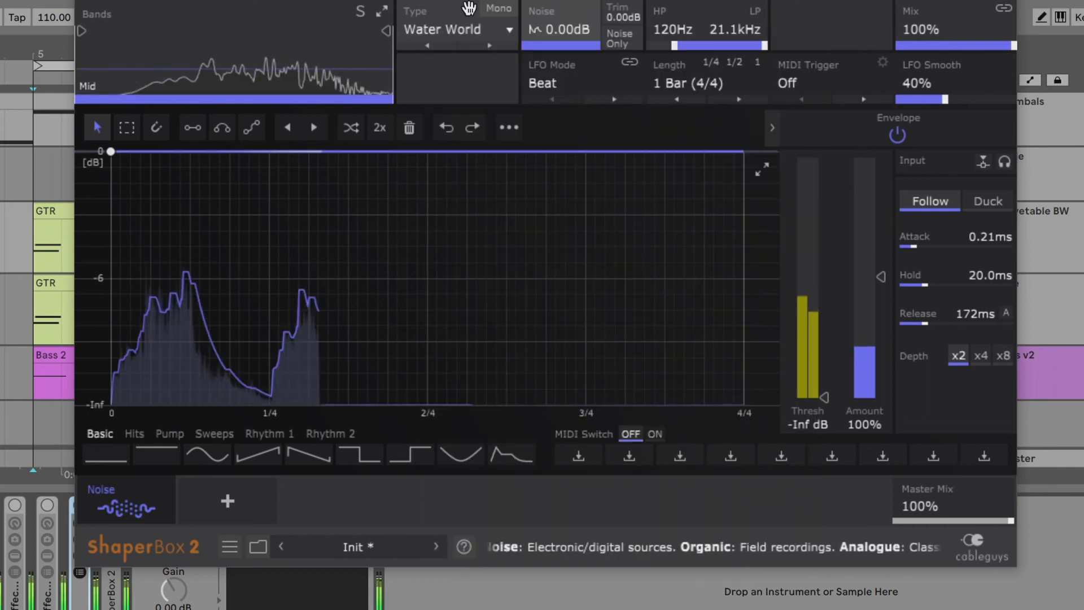
click(626, 41)
click(626, 41)
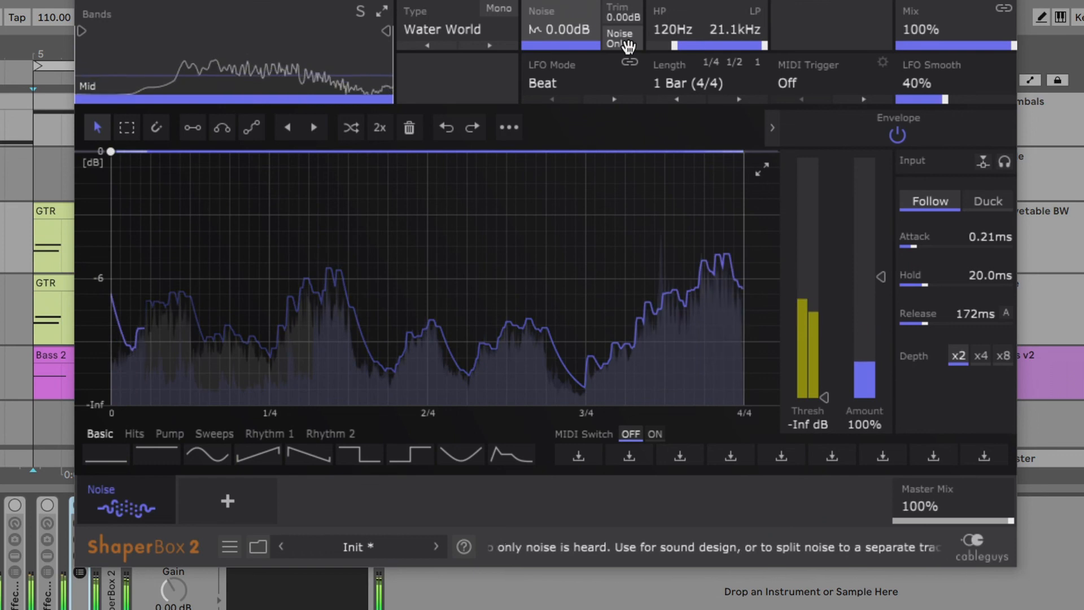
- Change the ShaperBox 2 noise Type to Frying Eggs and switch Noise Only on and off to audition it
click(451, 28)
click(619, 125)
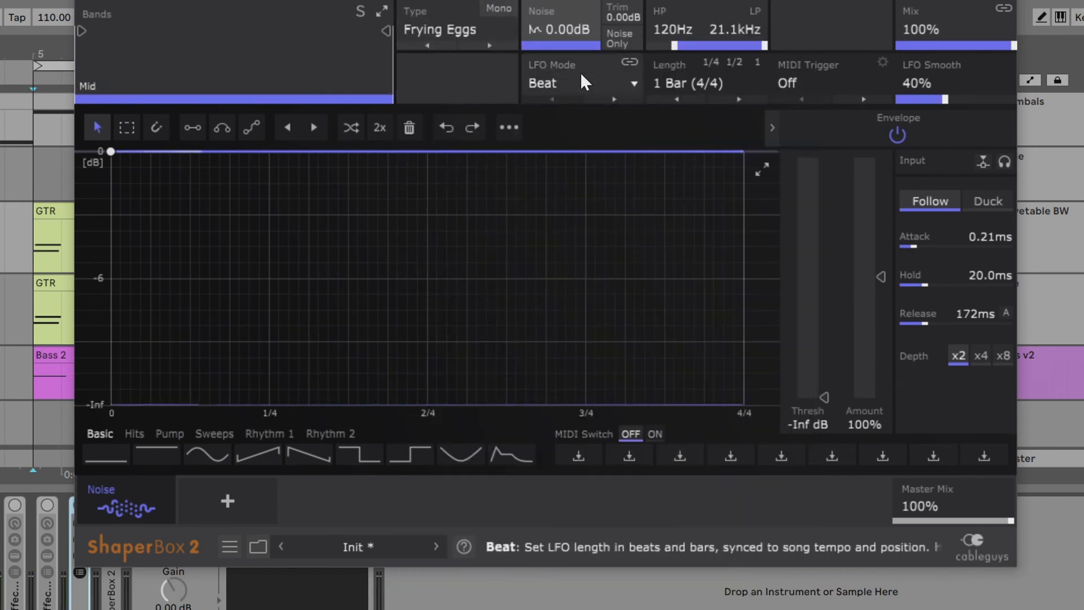
click(626, 40)
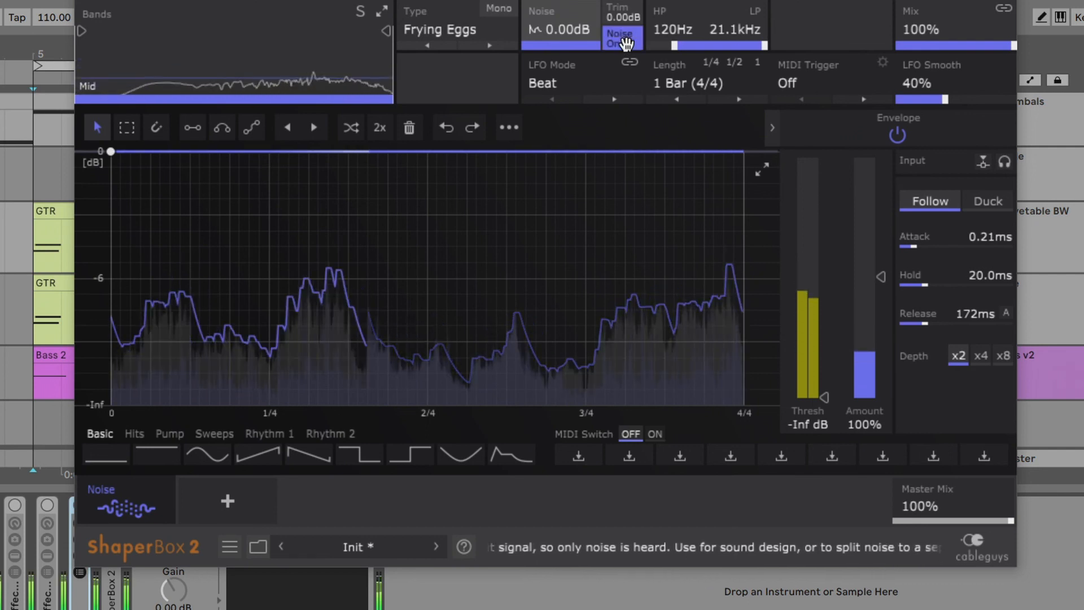
click(626, 40)
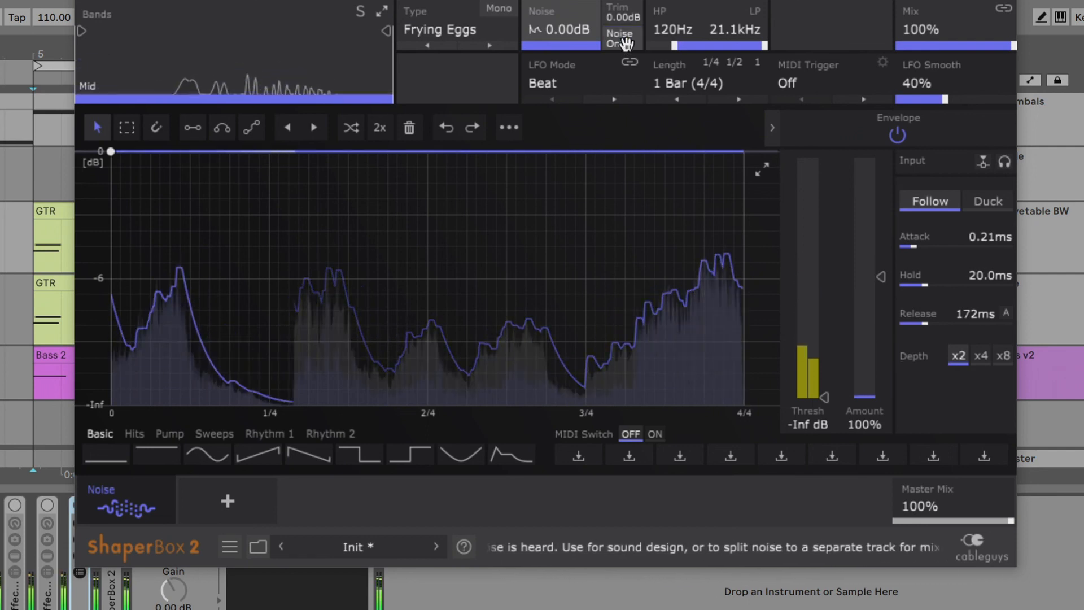